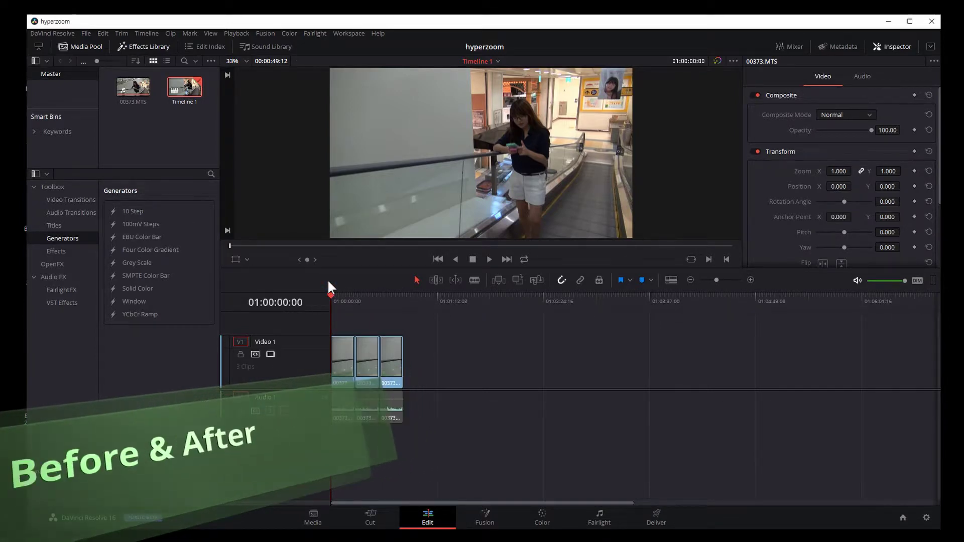
Step: Preview the timeline, then generate optimized media for the third clip (00373.MTS)
{"action": "key", "text": "space"}
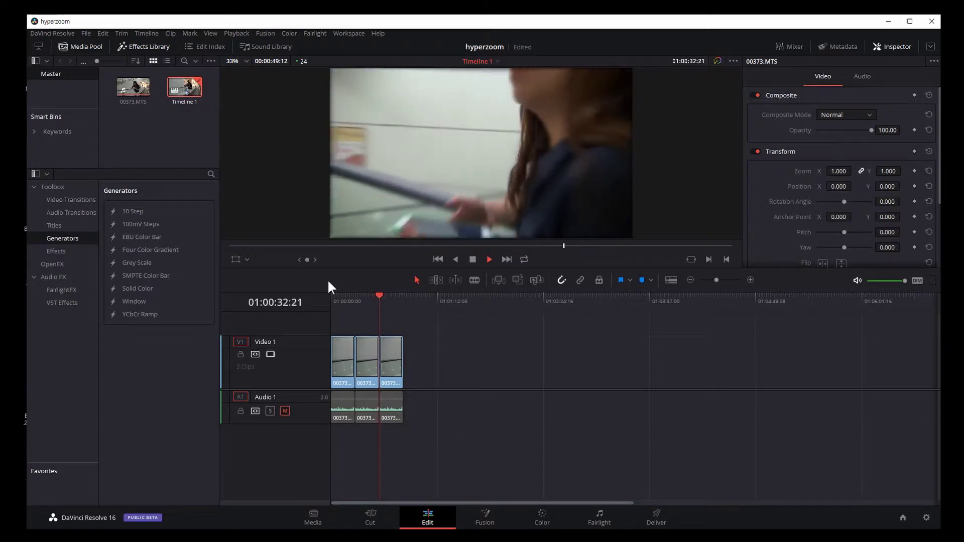
{"action": "key", "text": "space"}
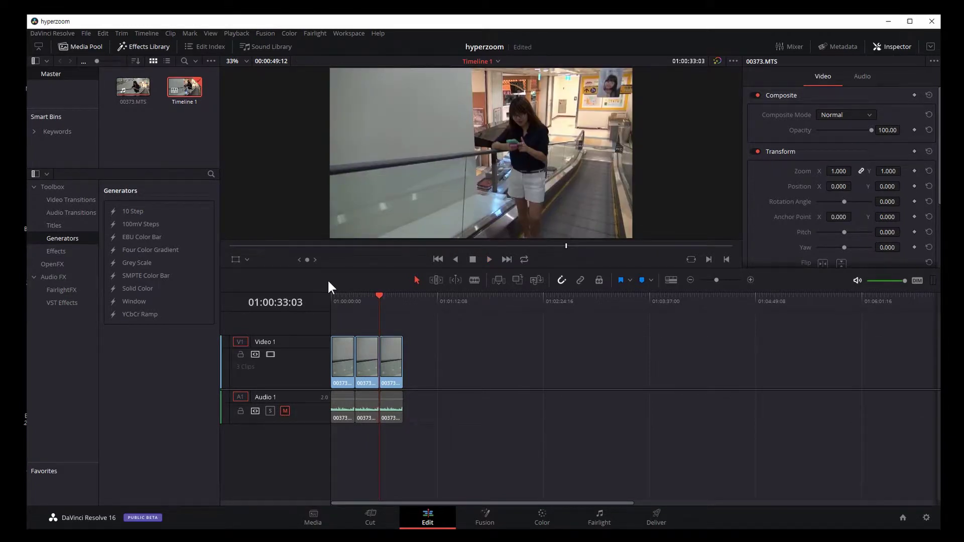
{"action": "left_click", "coordinate": [392, 365]}
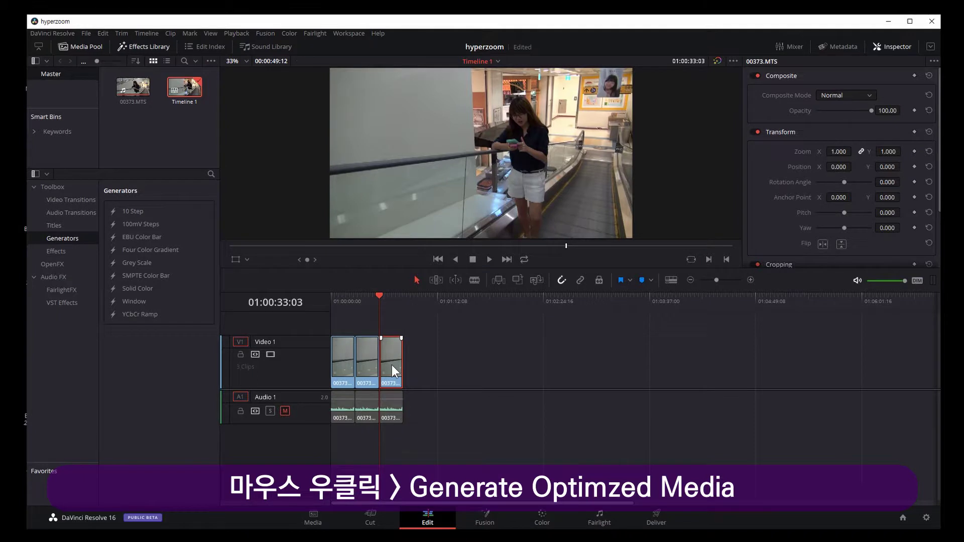
{"action": "right_click", "coordinate": [392, 366]}
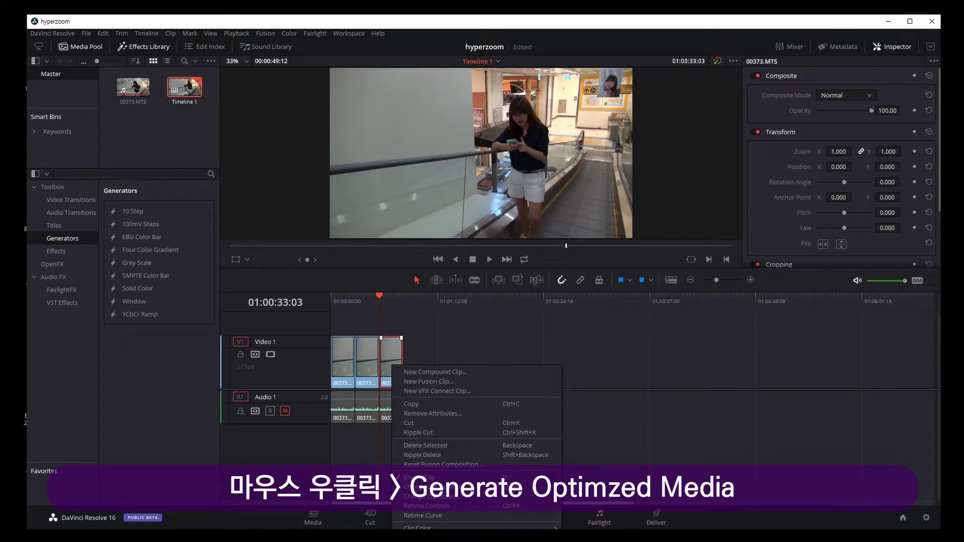
{"action": "left_click", "coordinate": [431, 487]}
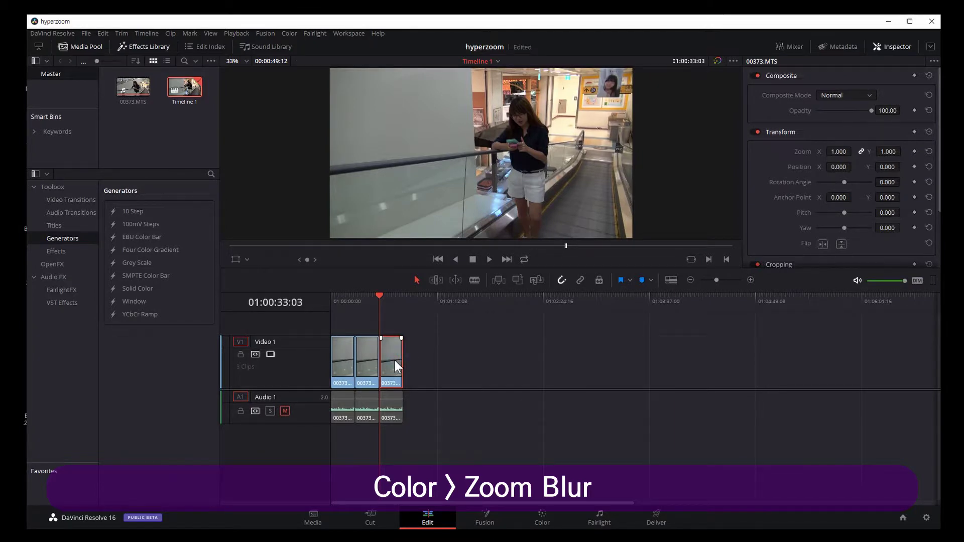
Step: On the Color page, apply ResolveFX Blur's Zoom Blur to the third clip's node
{"action": "left_click", "coordinate": [542, 520]}
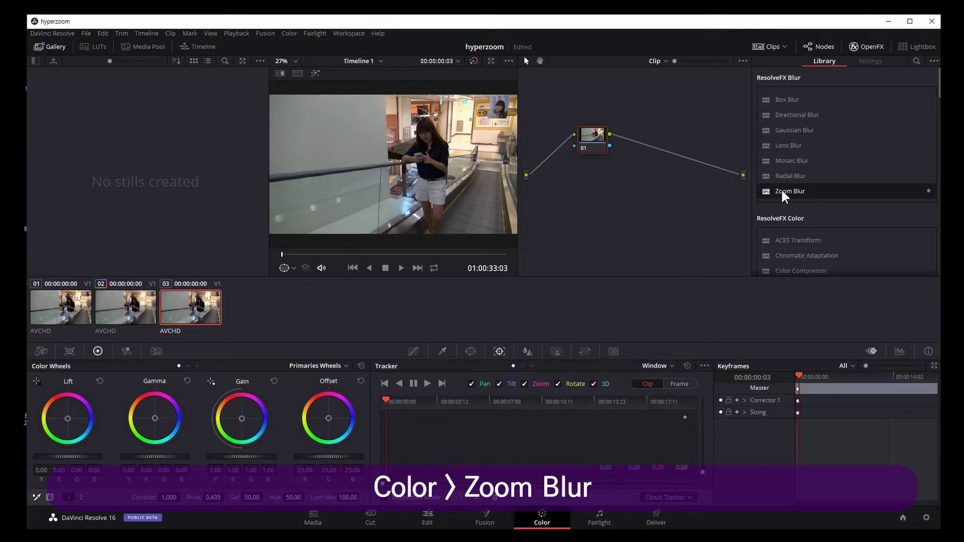
{"action": "left_click_drag", "start_coordinate": [782, 190], "coordinate": [595, 134]}
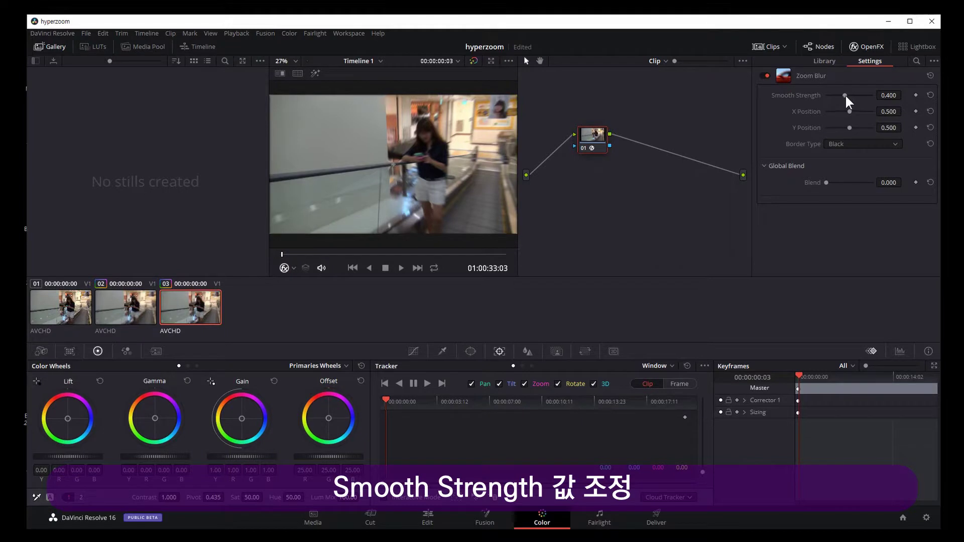
Step: Raise the Zoom Blur Smooth Strength from 0.400 to 0.666
{"action": "left_click_drag", "start_coordinate": [845, 95], "coordinate": [857, 96]}
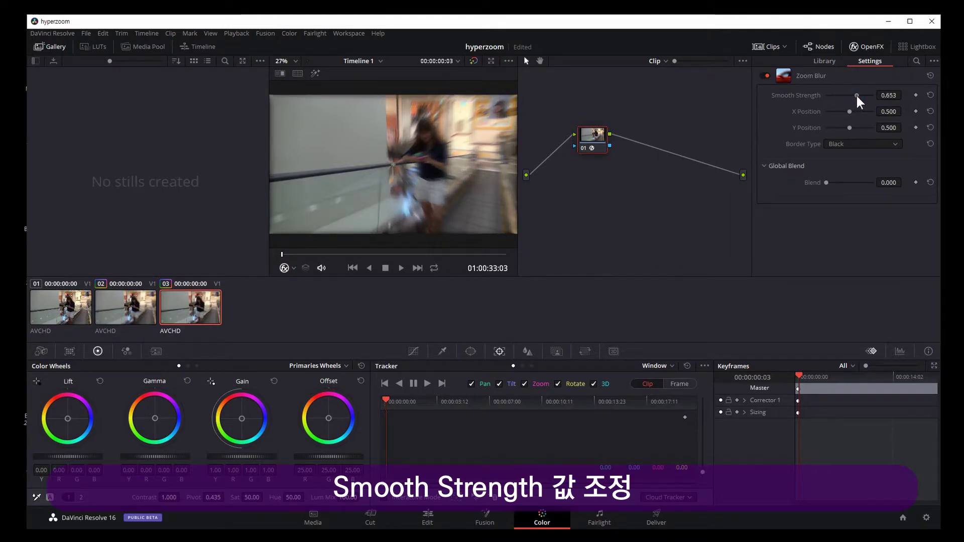
{"action": "left_click_drag", "start_coordinate": [855, 94], "coordinate": [850, 97]}
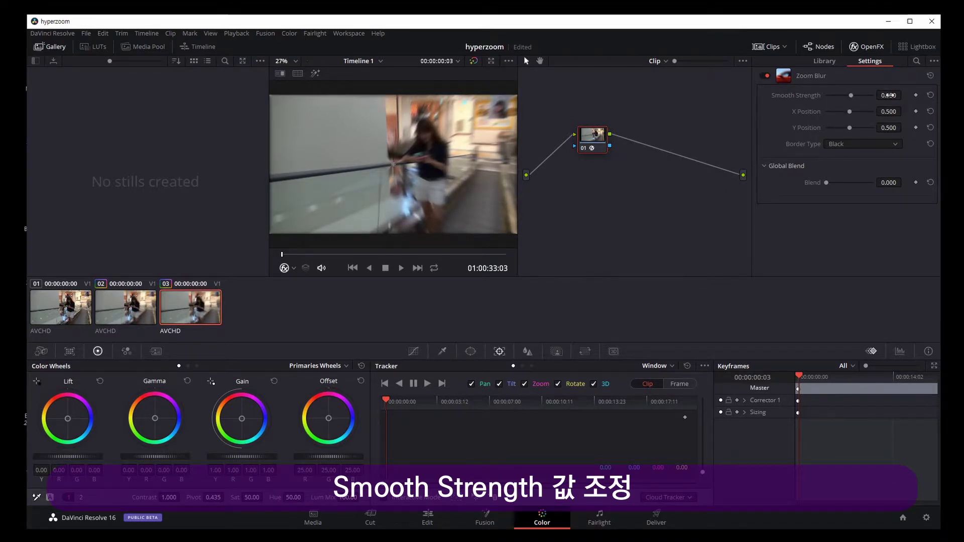
{"action": "left_click", "coordinate": [888, 96]}
{"action": "type", "text": "0"}
{"action": "type", "text": ".666"}
{"action": "key", "text": "Return"}
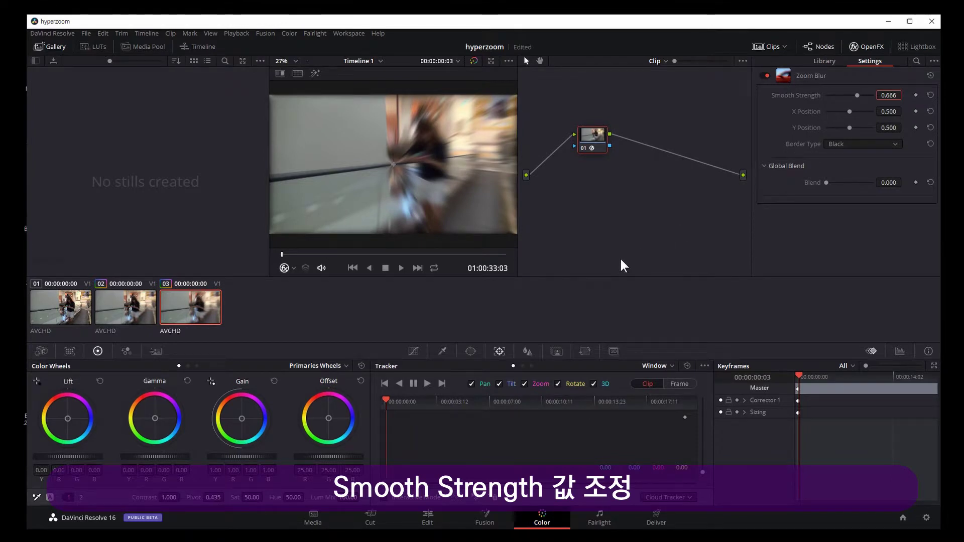
Step: Place a Circle window over the woman and invert it so only her surroundings blur
{"action": "left_click", "coordinate": [470, 352]}
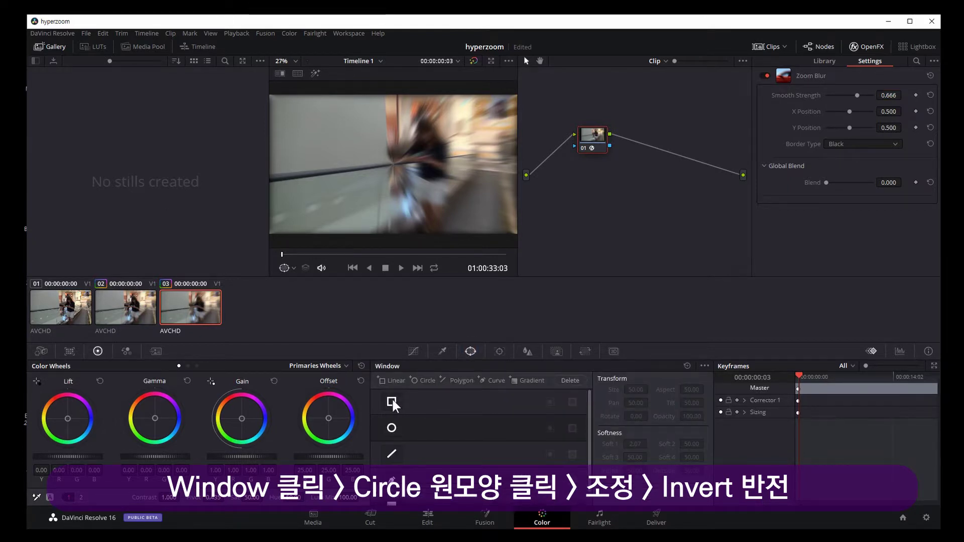
{"action": "left_click", "coordinate": [391, 427]}
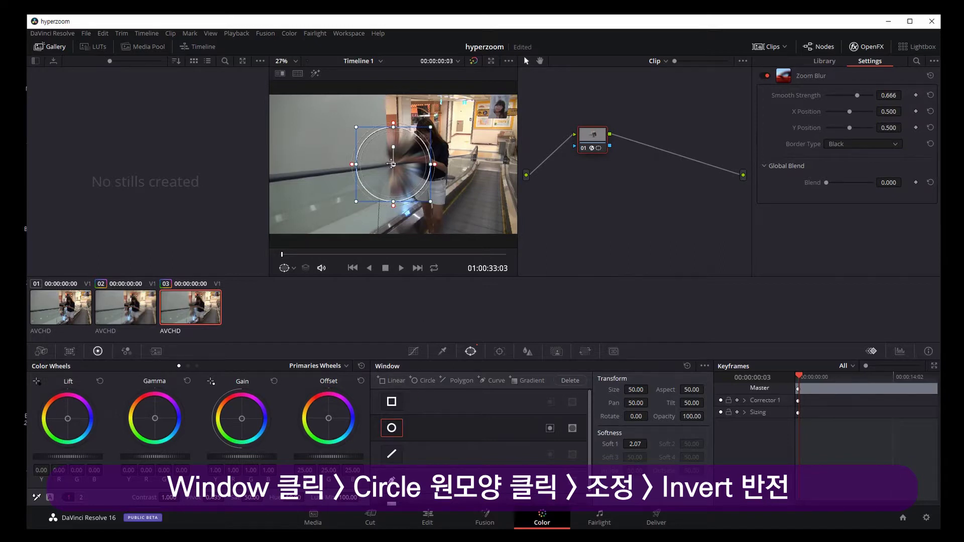
{"action": "left_click_drag", "start_coordinate": [394, 164], "coordinate": [422, 145]}
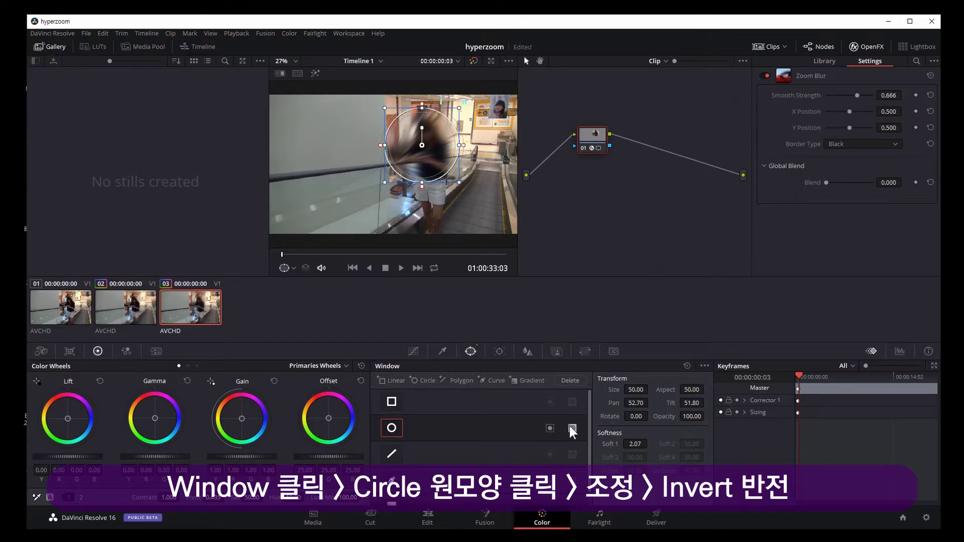
{"action": "left_click", "coordinate": [571, 427]}
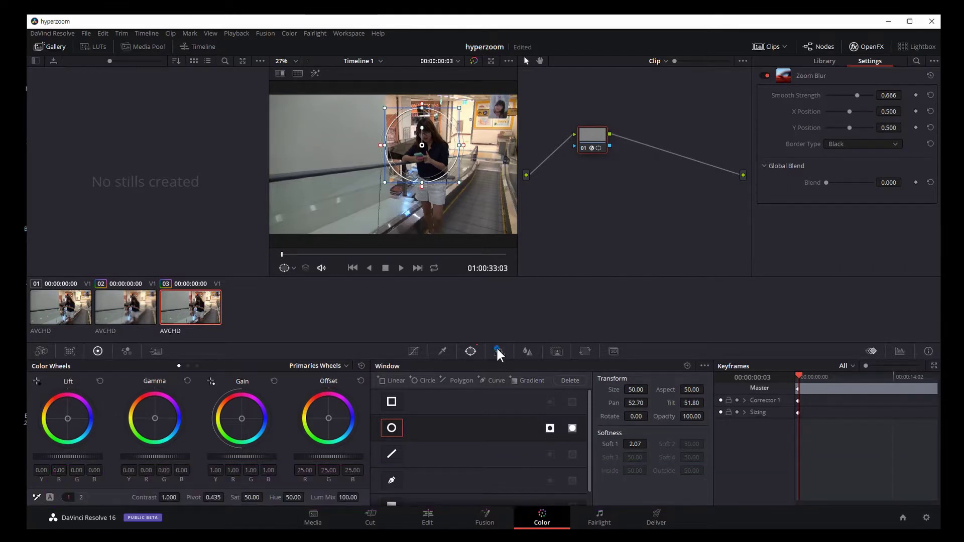
{"action": "left_click", "coordinate": [497, 351]}
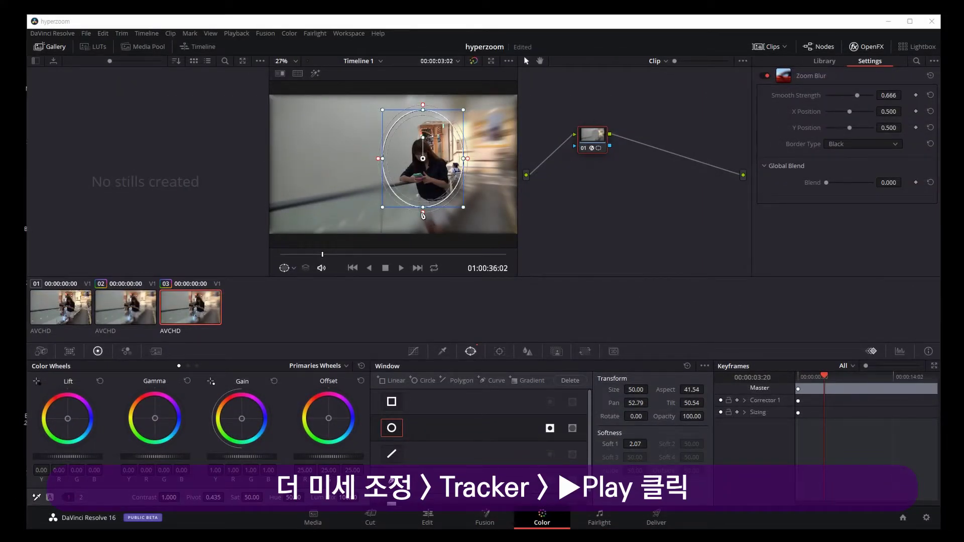
Step: Feather the circle window to Soft 1 10.44 and reshape it to size 52.39, aspect 49.50
{"action": "left_click_drag", "start_coordinate": [422, 215], "coordinate": [425, 224]}
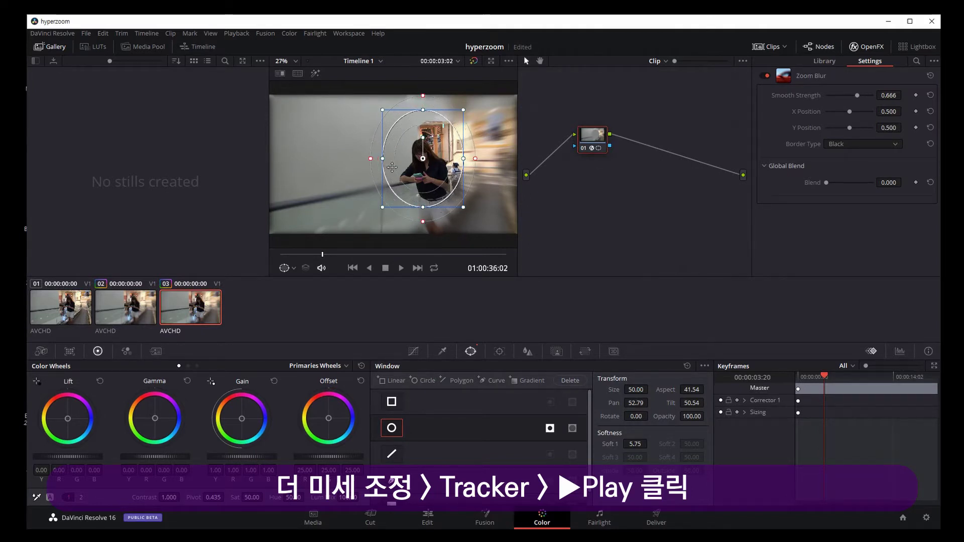
{"action": "left_click_drag", "start_coordinate": [370, 159], "coordinate": [363, 161]}
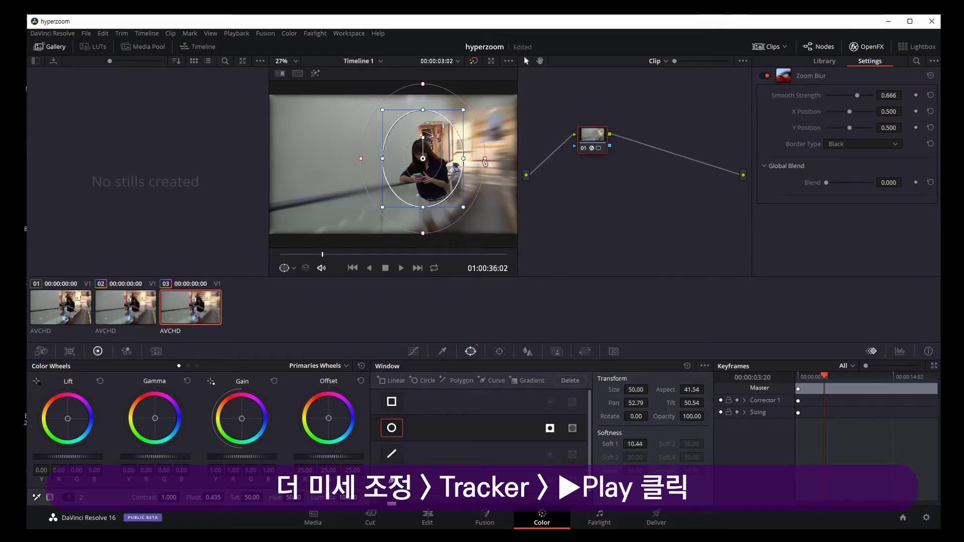
{"action": "left_click_drag", "start_coordinate": [462, 159], "coordinate": [472, 159]}
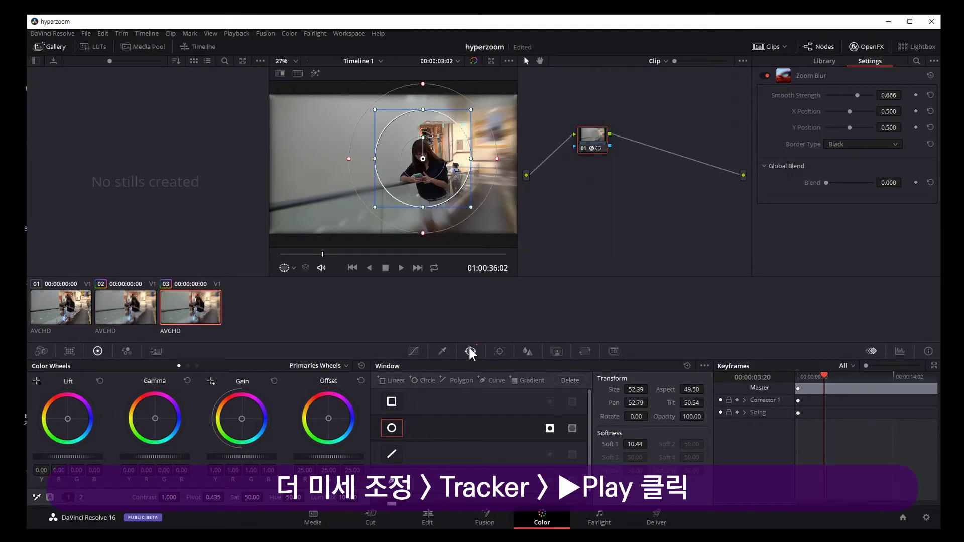
Step: Show the Tracker palette and play the clips through on the Color page
{"action": "left_click", "coordinate": [498, 351]}
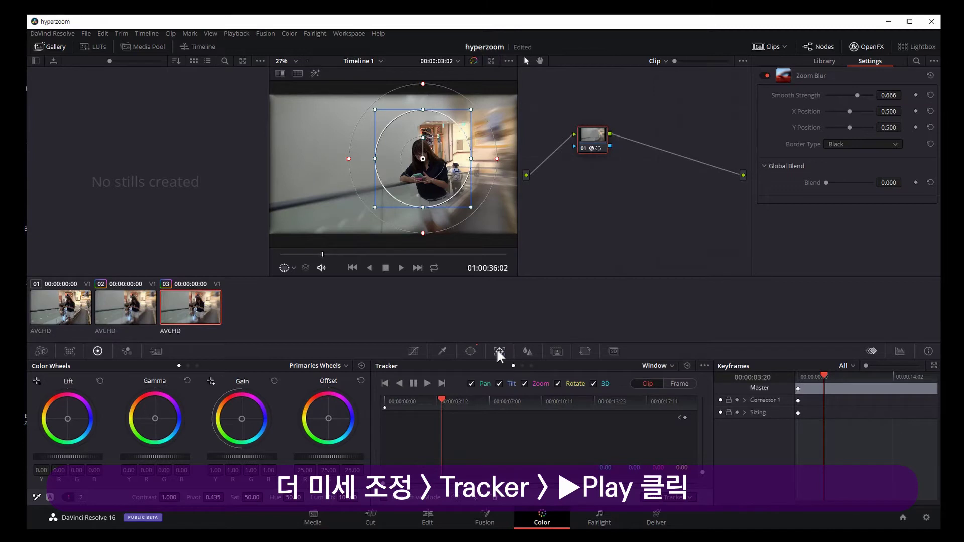
{"action": "left_click", "coordinate": [400, 268]}
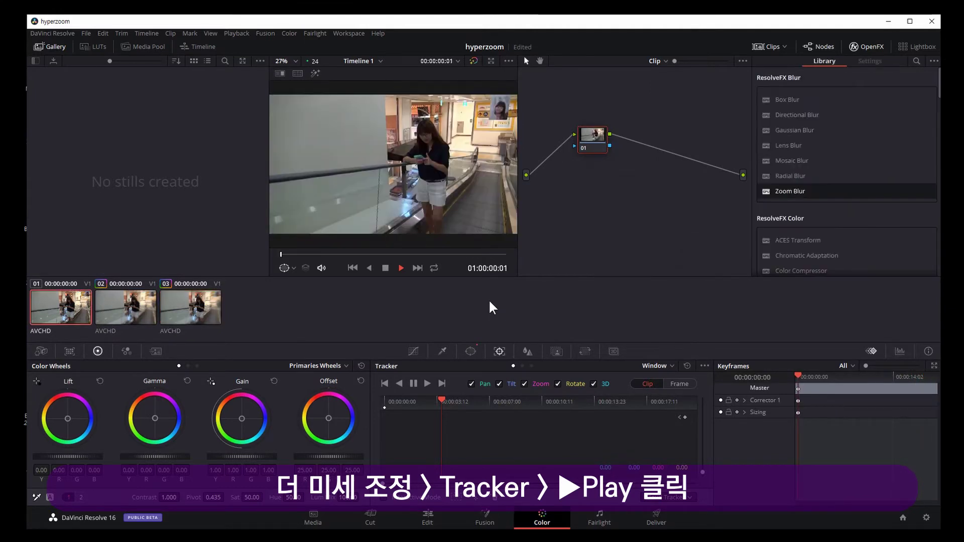
Step: On the Edit page, play Timeline 1 from 01:00:33:00 to review the zoom-blurred third clip
{"action": "left_click", "coordinate": [430, 516]}
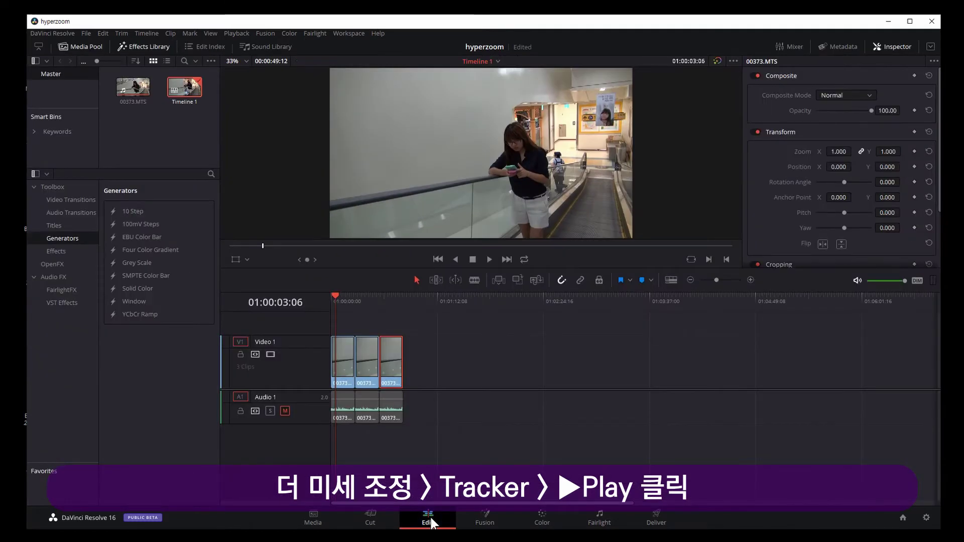
{"action": "left_click", "coordinate": [381, 295]}
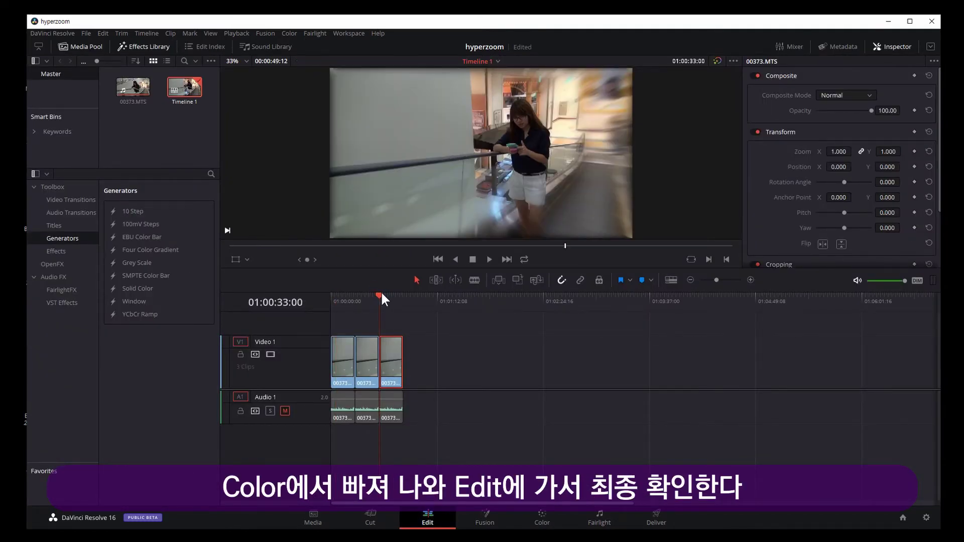
{"action": "left_click", "coordinate": [334, 298]}
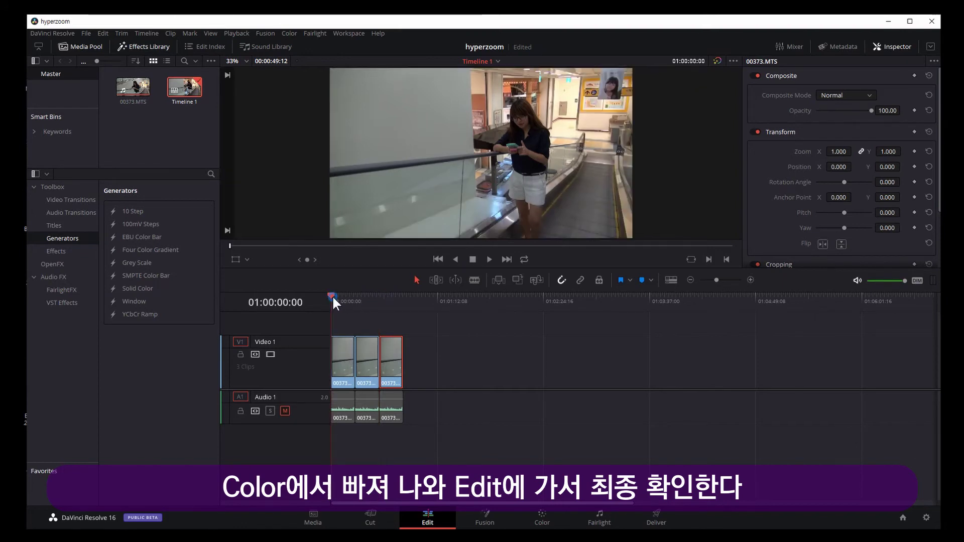
{"action": "key", "text": "space"}
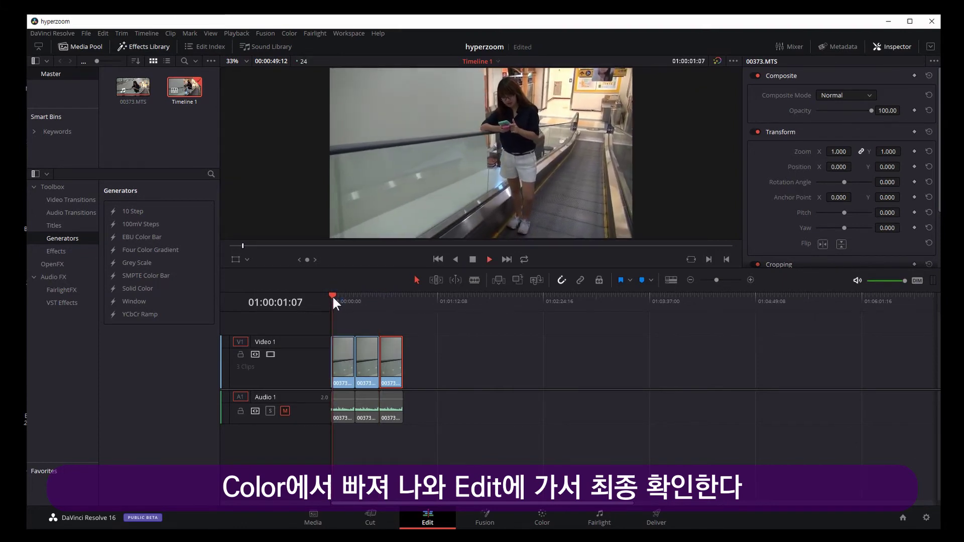
{"action": "key", "text": "space"}
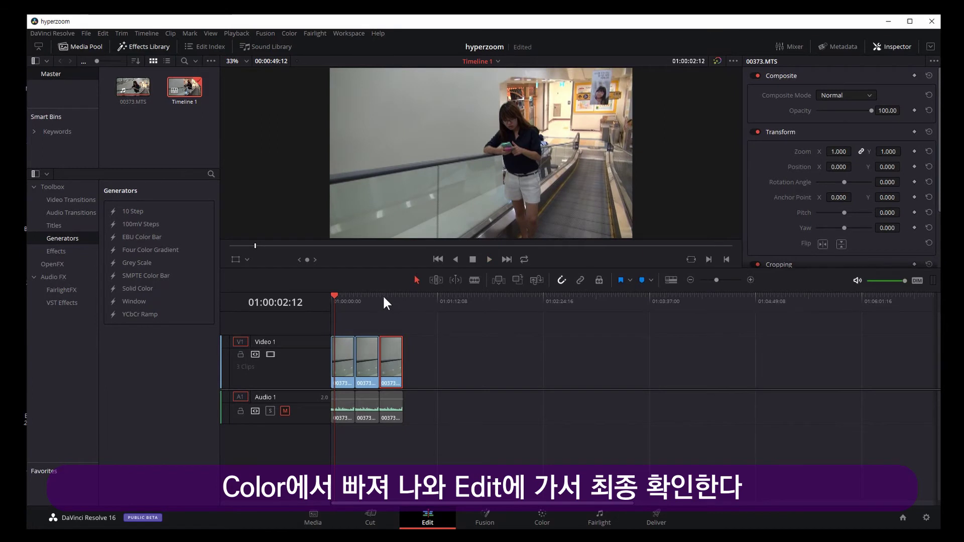
{"action": "left_click", "coordinate": [383, 297]}
{"action": "key", "text": "space"}
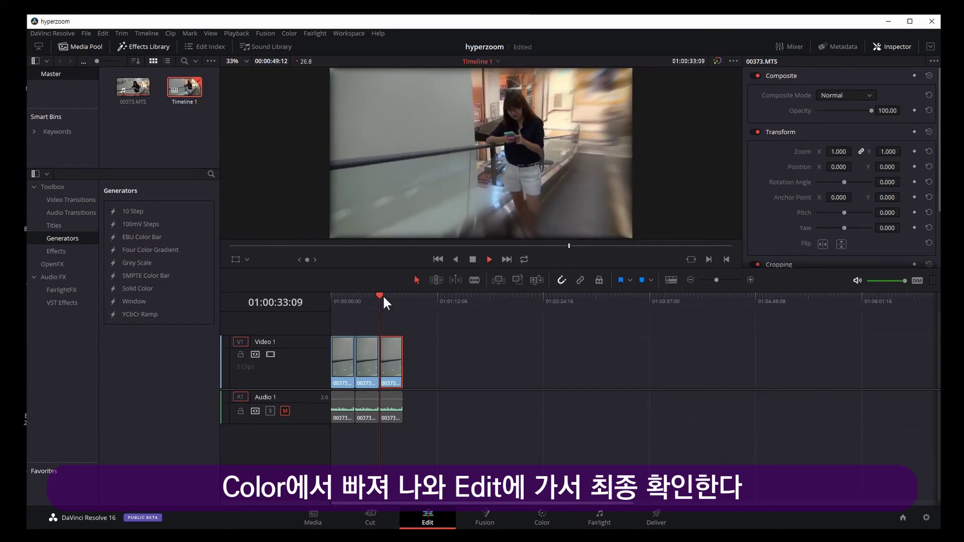